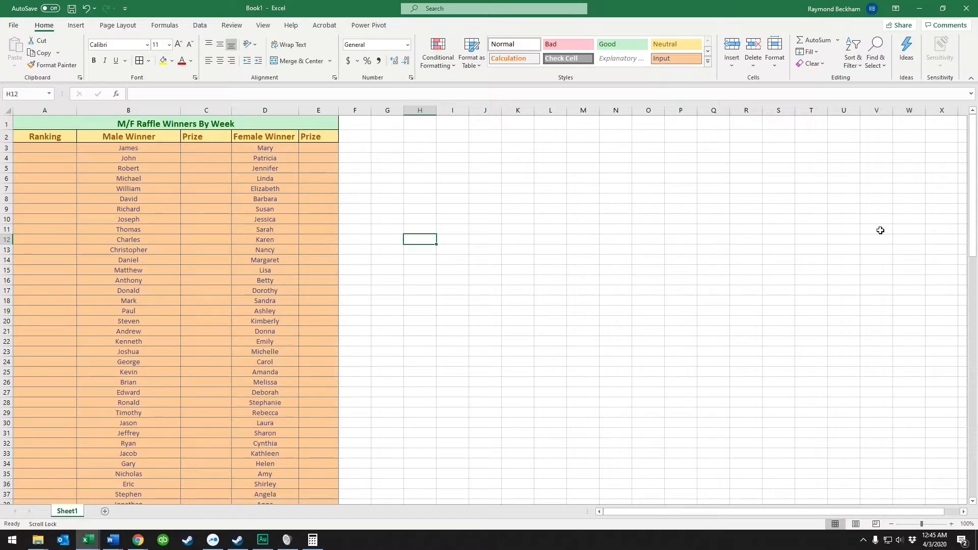
Change the first column's header in cell A2 to "Weeks"
left_click(65, 149)
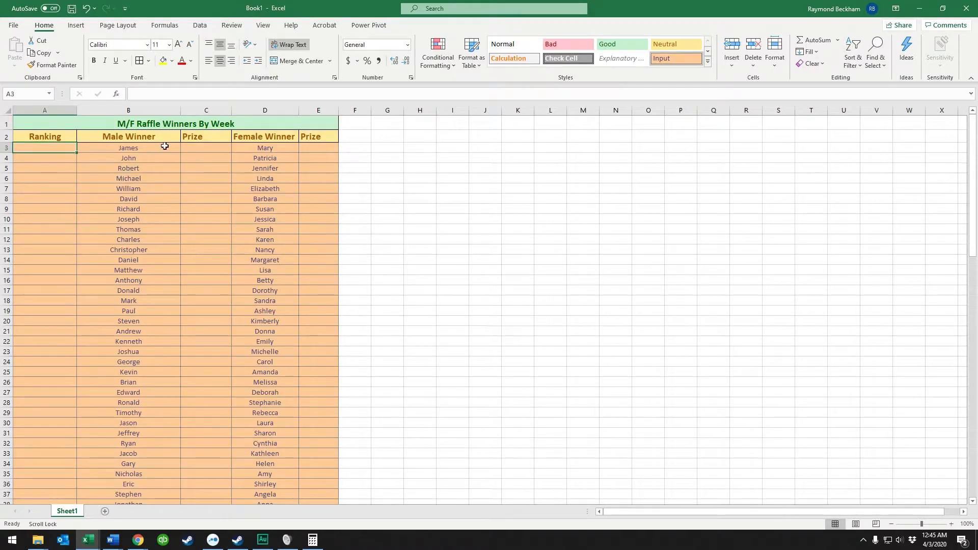
left_click(175, 127)
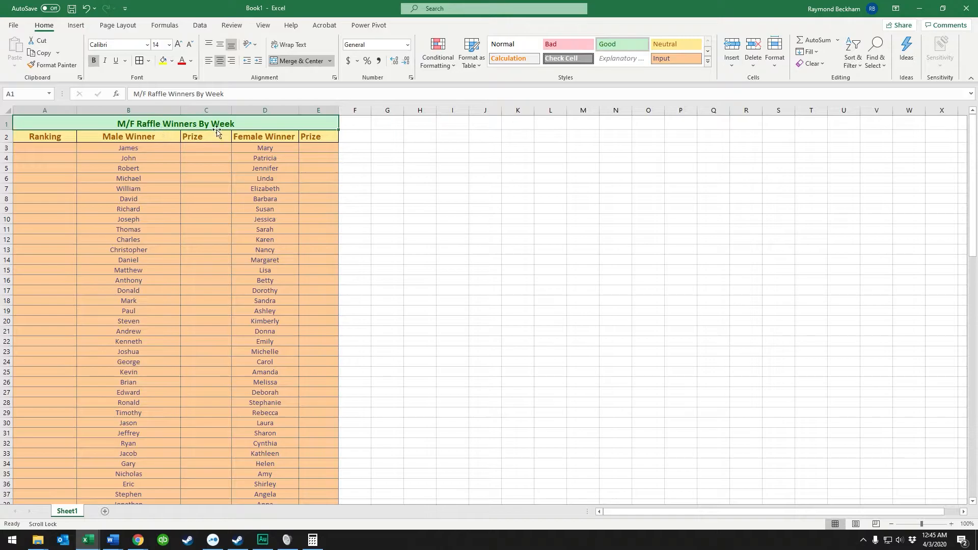
left_click(59, 150)
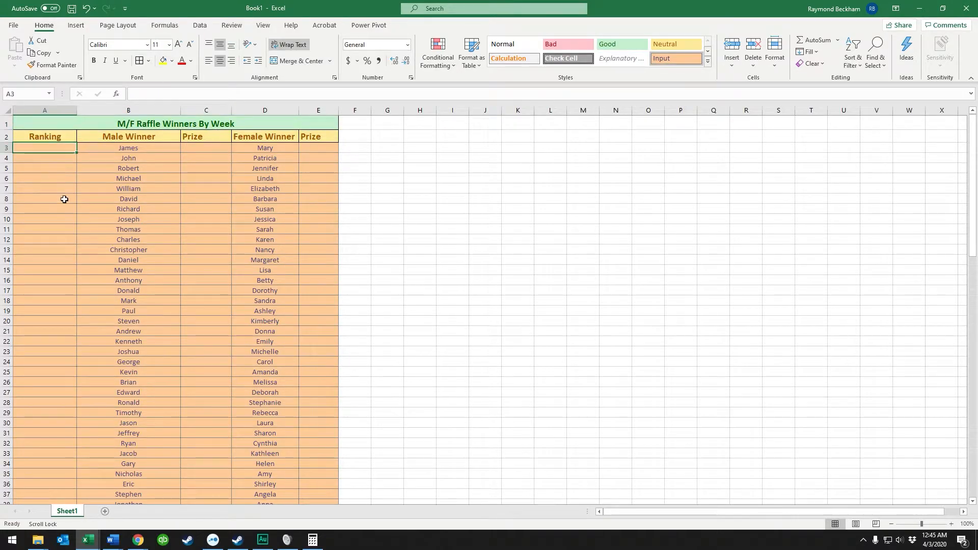
left_click(59, 136)
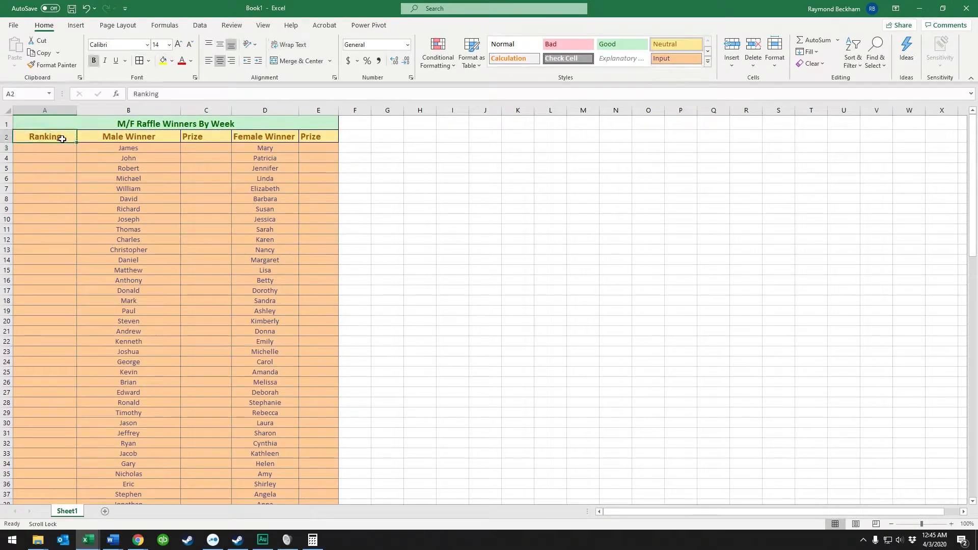
type("Weeks")
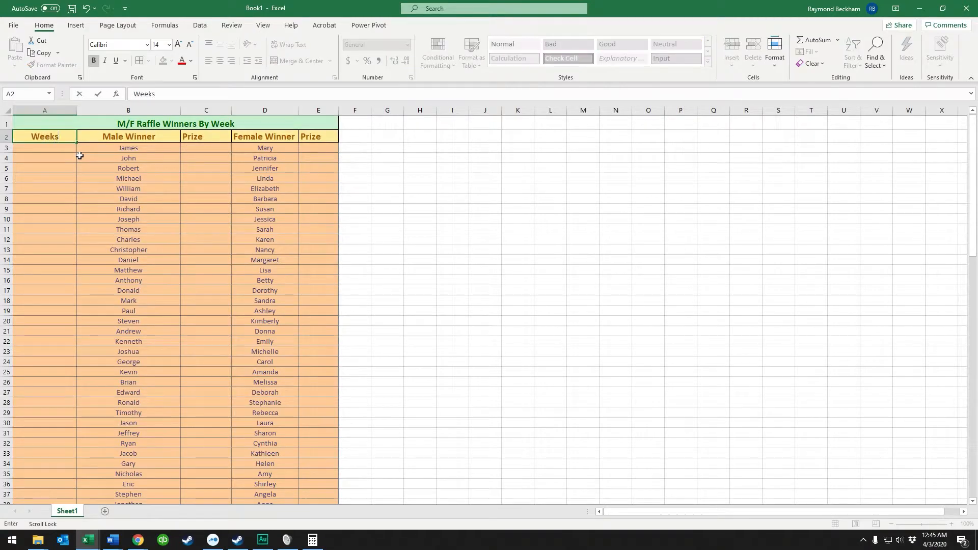
Enter "Week 1" in cell A3 as the first week label
left_click(63, 148)
type("W")
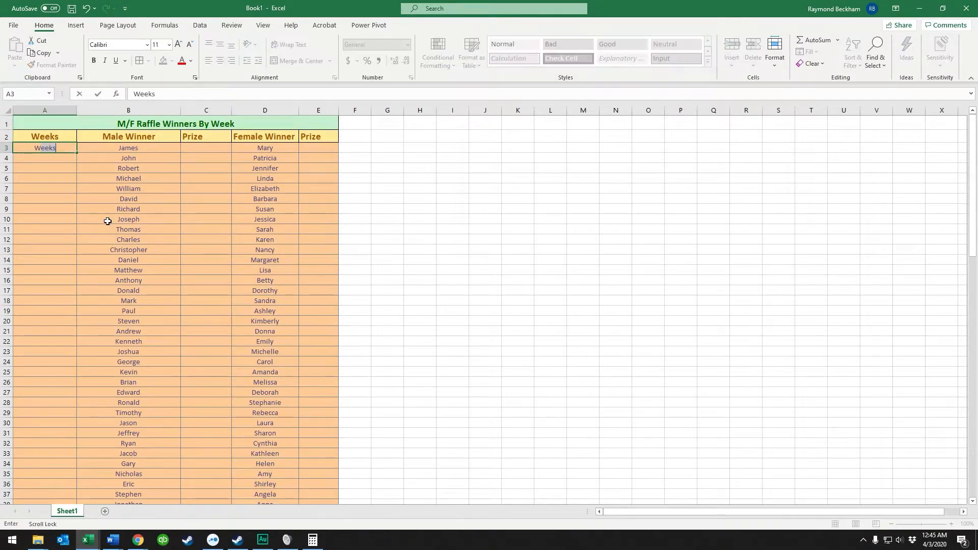
type("eek 1")
left_click(107, 221)
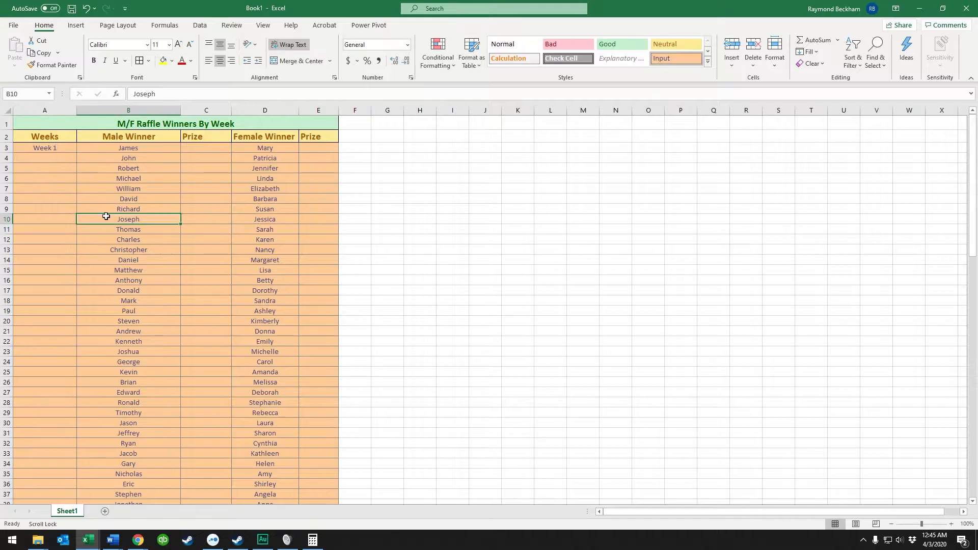
Try filling the week series from cell A3 down to A9, and undo the fill
left_click(66, 148)
mouse_move(76, 153)
left_mouse_down()
mouse_move(79, 234)
mouse_move(71, 150)
left_mouse_up()
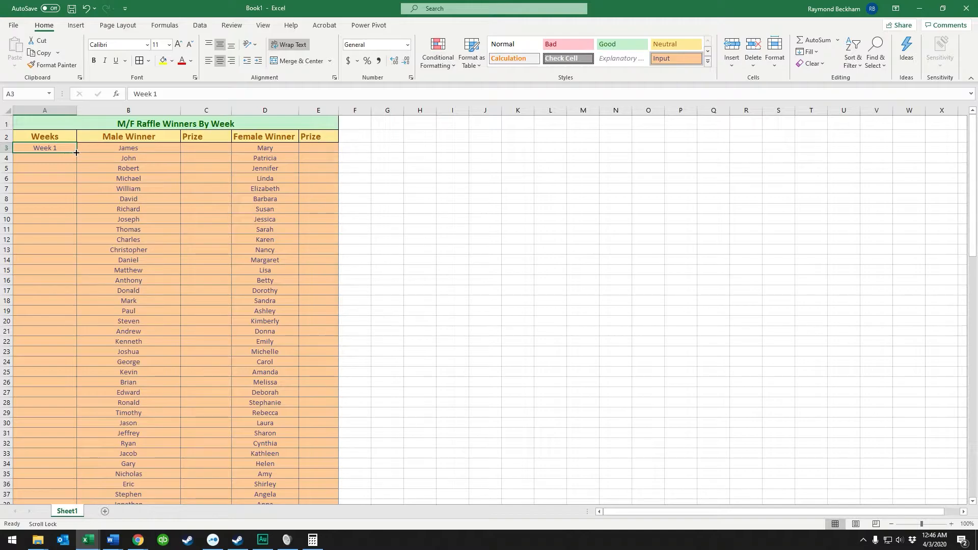
left_click_drag(76, 152, 75, 211)
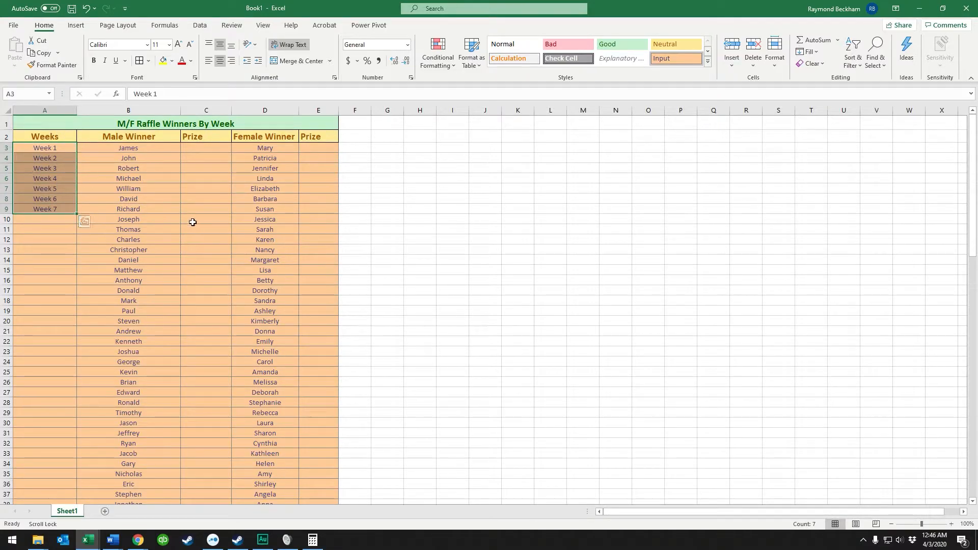
key("ctrl+z")
Enter "Week 2" in cell A4
left_click(65, 161)
type("Week 2")
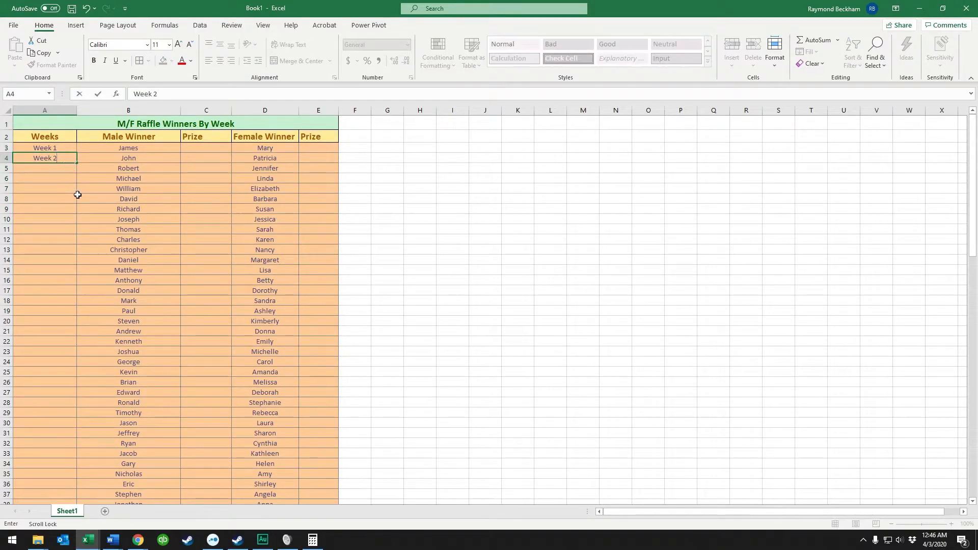
Try extending the Week 1 and Week 2 pattern down the Weeks column to Week 100, and undo it
left_click_drag(55, 147, 71, 491)
left_click(55, 177)
scroll(78, 407, "up", 16)
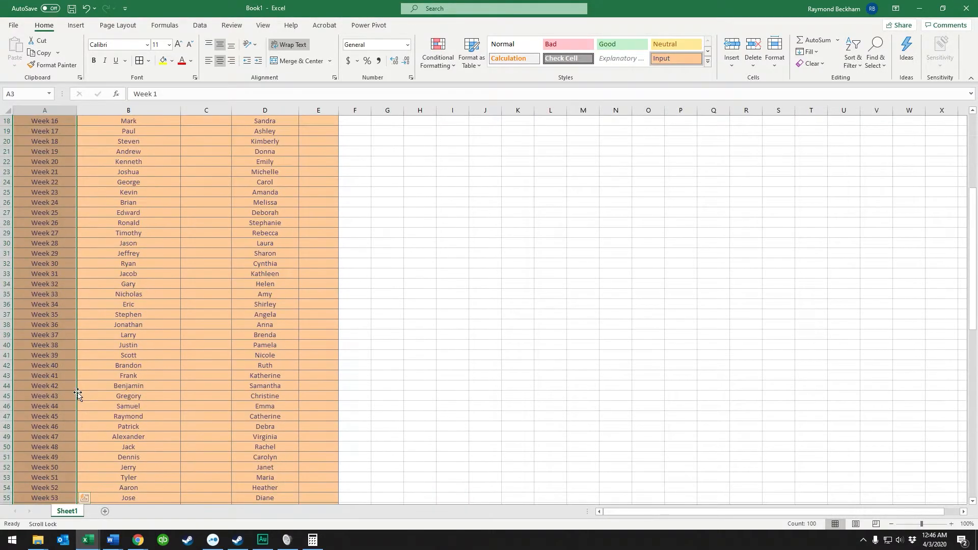
scroll(81, 357, "up", 6)
left_click(130, 188)
key("ctrl+z")
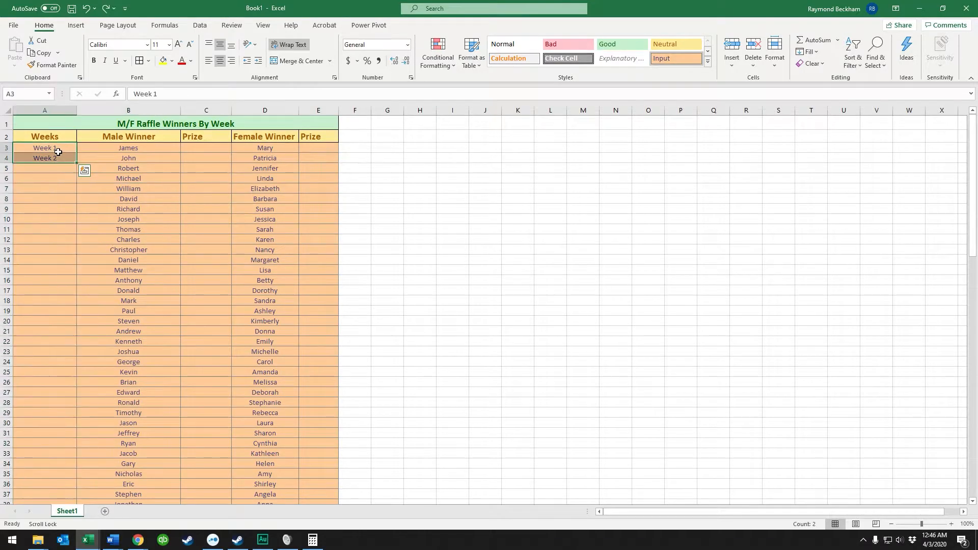
Fill the week series from cells A3:A4 down to A102, ending at Week 100
left_click_drag(65, 153, 64, 159)
left_click_drag(76, 162, 71, 489)
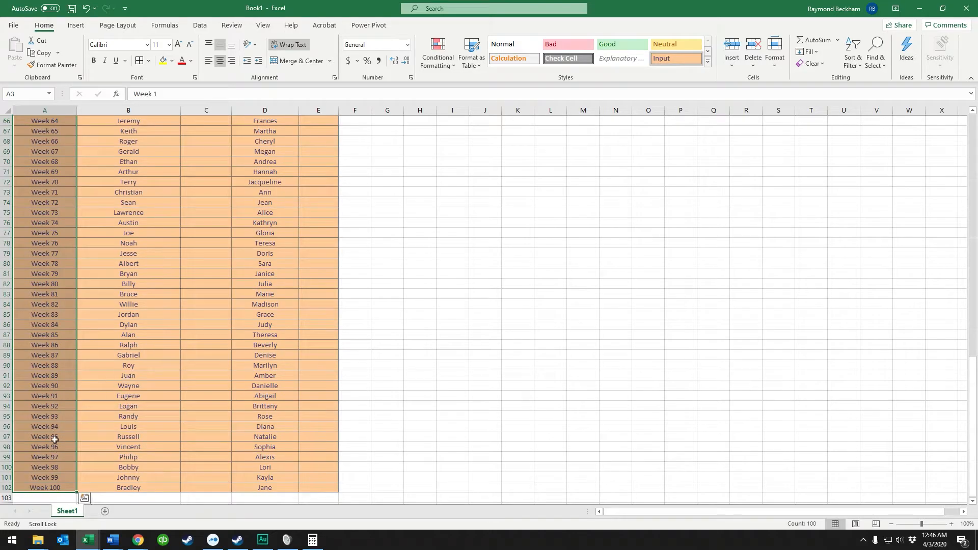
scroll(81, 407, "up", 20)
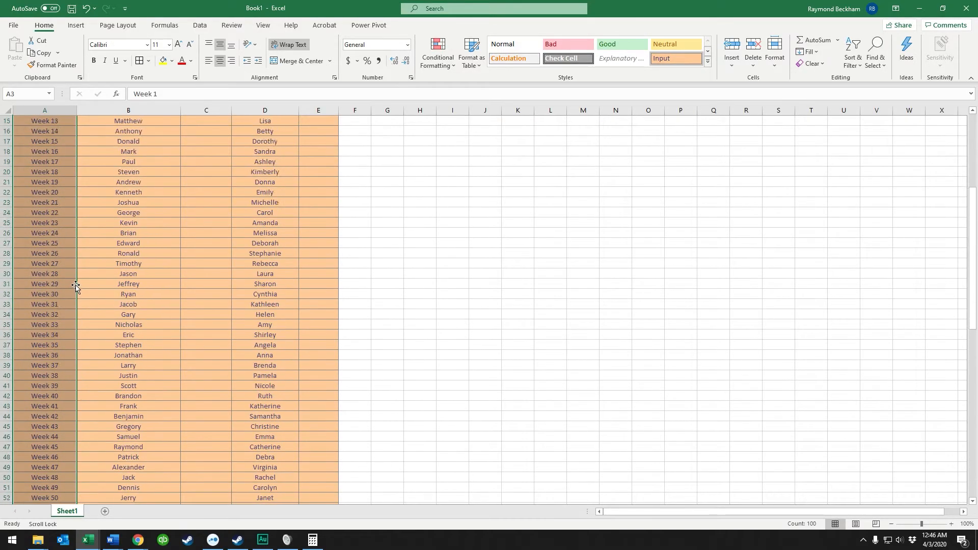
scroll(113, 240, "down", 18)
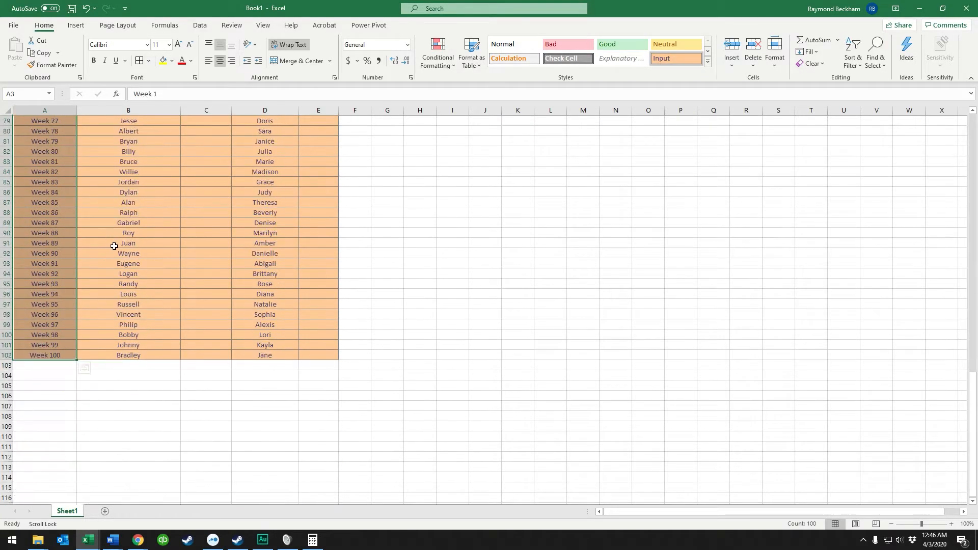
scroll(126, 221, "up", 18)
Enter .10 in cell C3 as the male winner's prize for Week 1
key("Right")
key("Right")
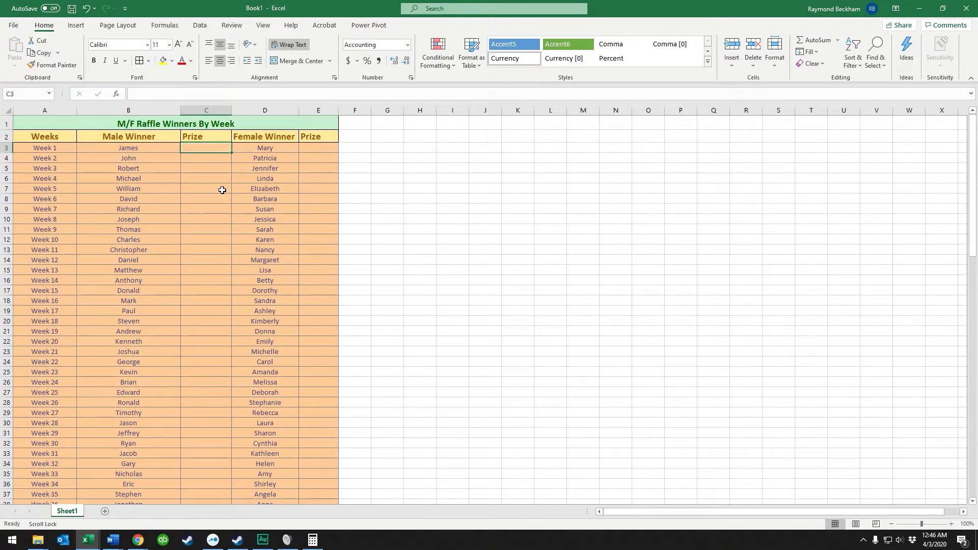
type(".")
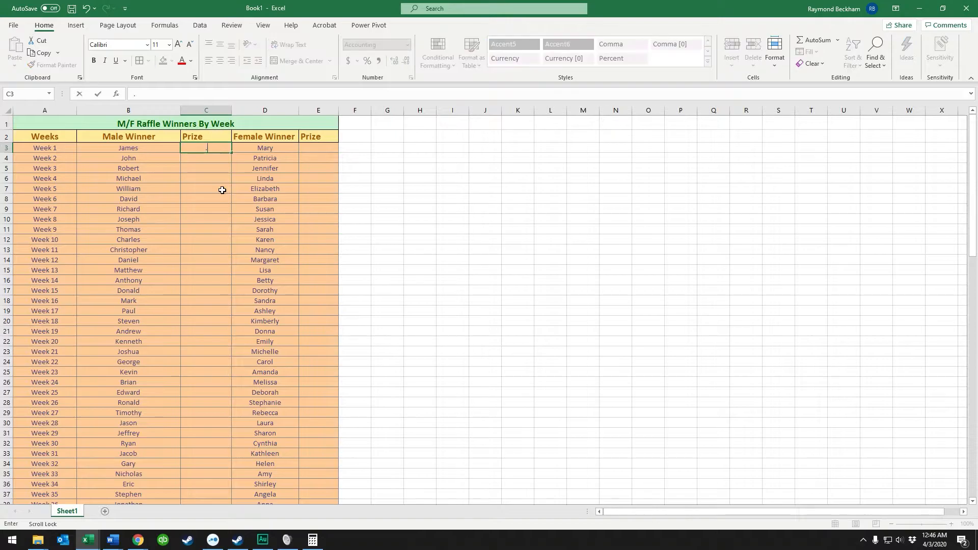
type("2")
key("BackSpace")
type("10")
key("Return")
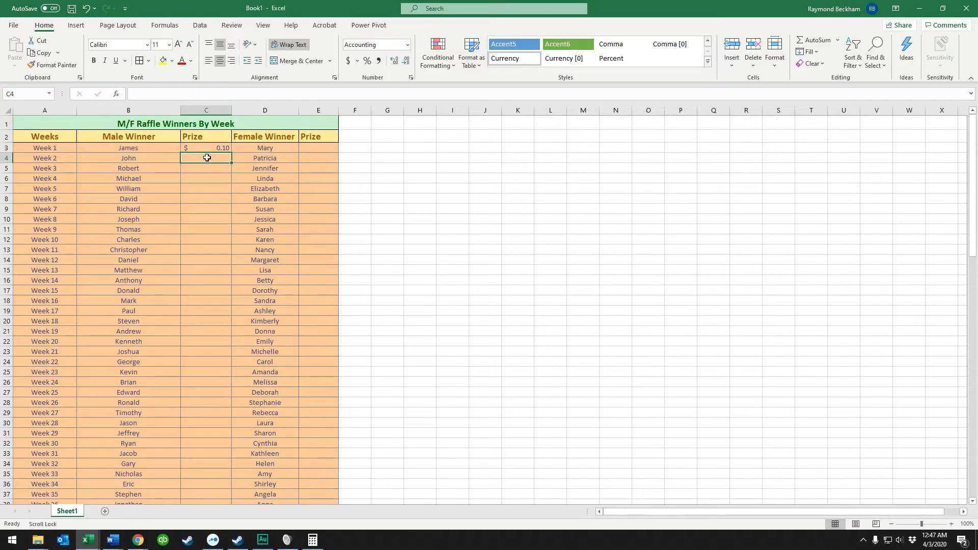
Enter the formula =C3*1.1 in cell C4 to calculate the Week 2 prize for the male winner
left_click(217, 148)
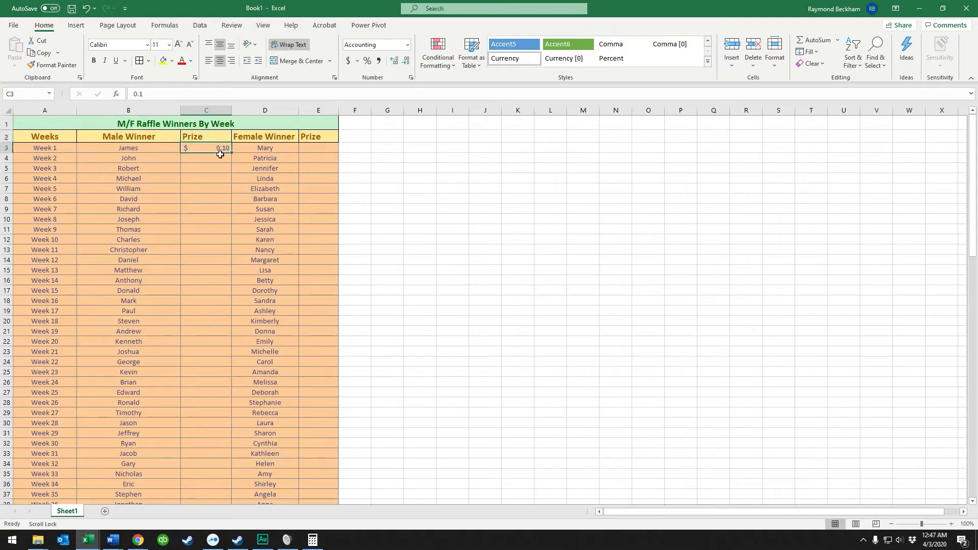
left_click(222, 157)
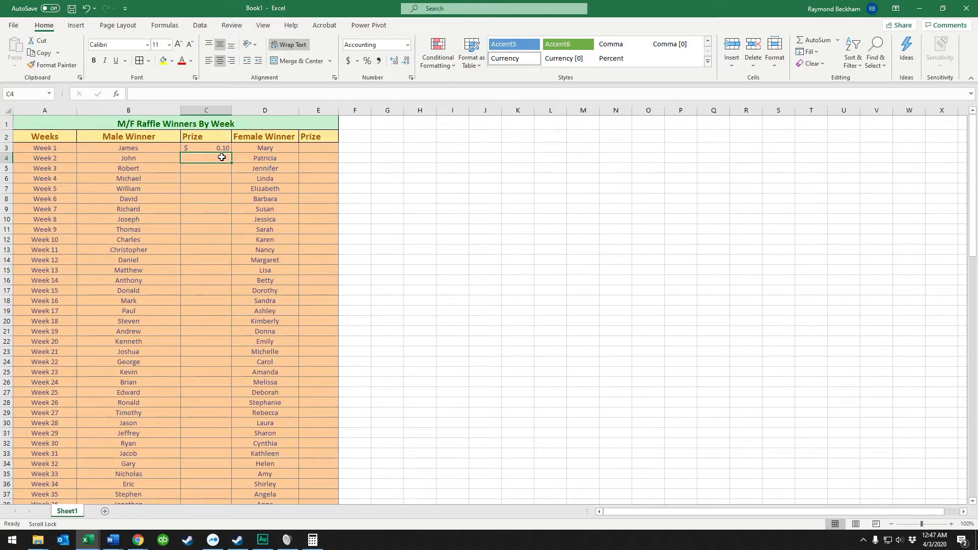
type("=")
left_click(218, 148)
type("*")
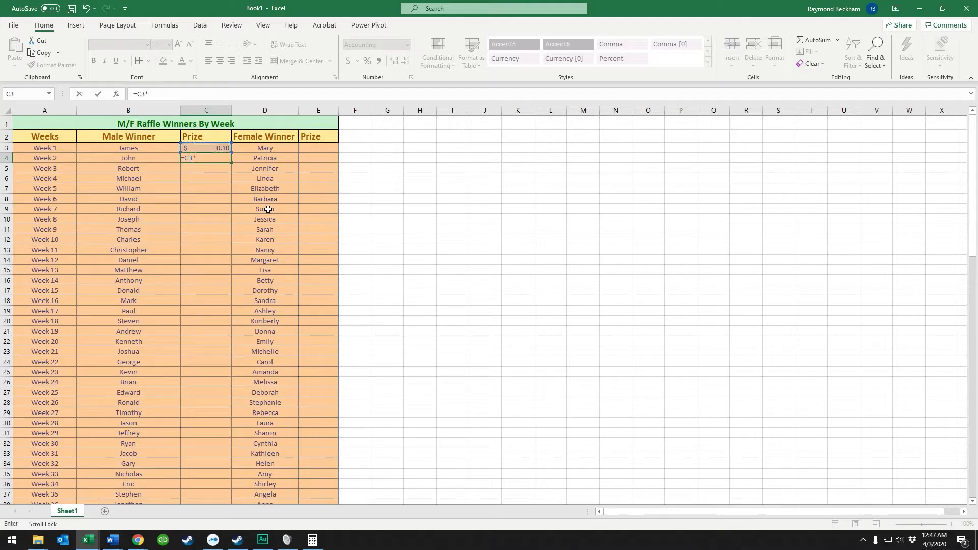
key("Return")
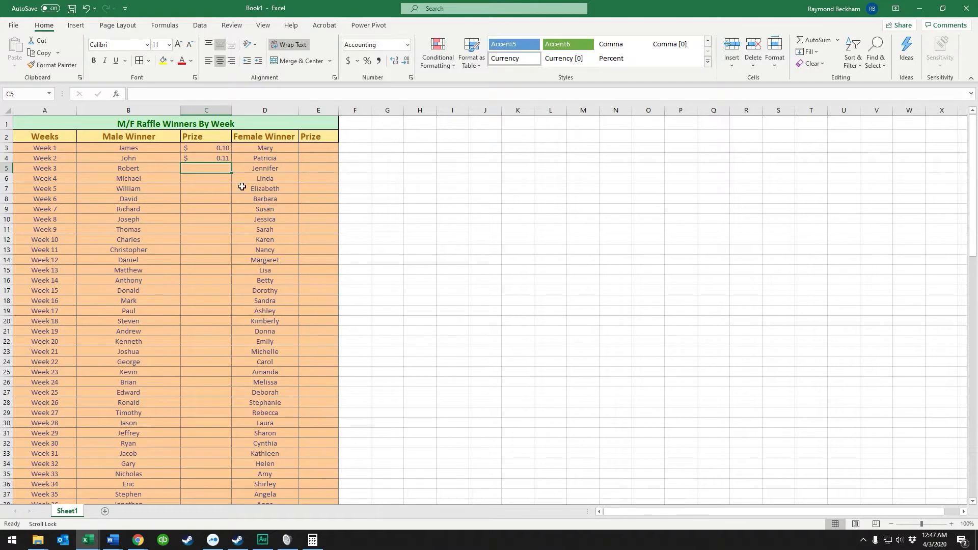
Fill the prize formula from cell C4 down to C102
left_click(226, 158)
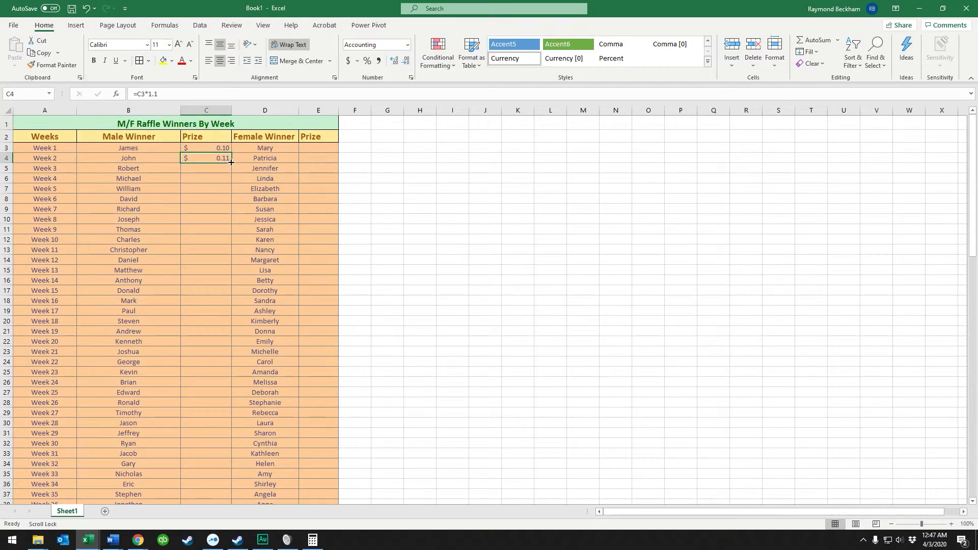
left_click_drag(230, 162, 231, 488)
scroll(226, 339, "up", 16)
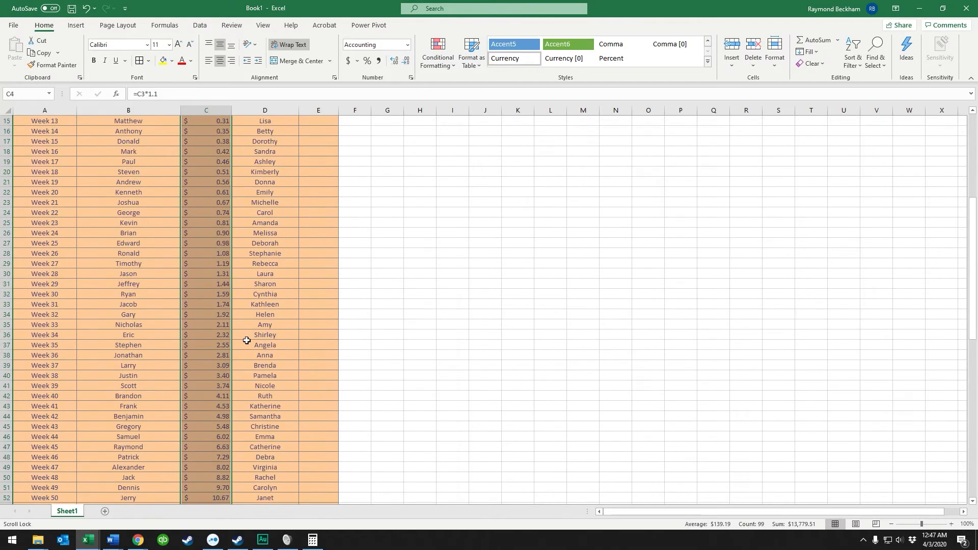
scroll(245, 346, "up", 6)
Copy the Week 1 prize from cell C3 into cell E3 for the female winner
left_click(227, 148)
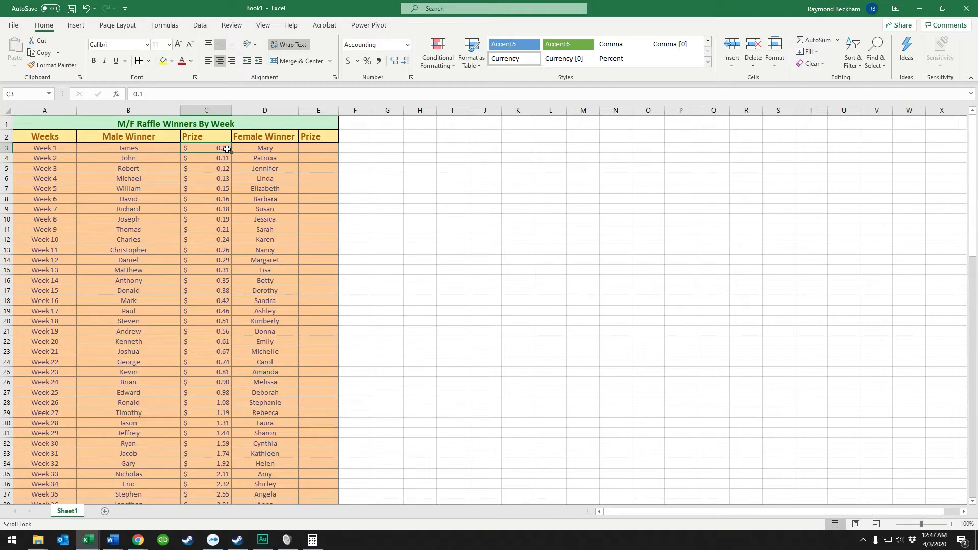
key("ctrl+c")
left_click(320, 150)
key("ctrl+v")
left_click(321, 165)
key("Escape")
Copy the Week 2 prize formula from cell C4 into cell E4
left_click(219, 158)
key("ctrl+c")
left_click(308, 158)
key("ctrl+v")
left_click(327, 206)
Fill the female winners' prize formula from cell E4 down to E102
left_click(331, 159)
left_click_drag(338, 163, 330, 494)
left_click(387, 315)
scroll(397, 286, "up", 20)
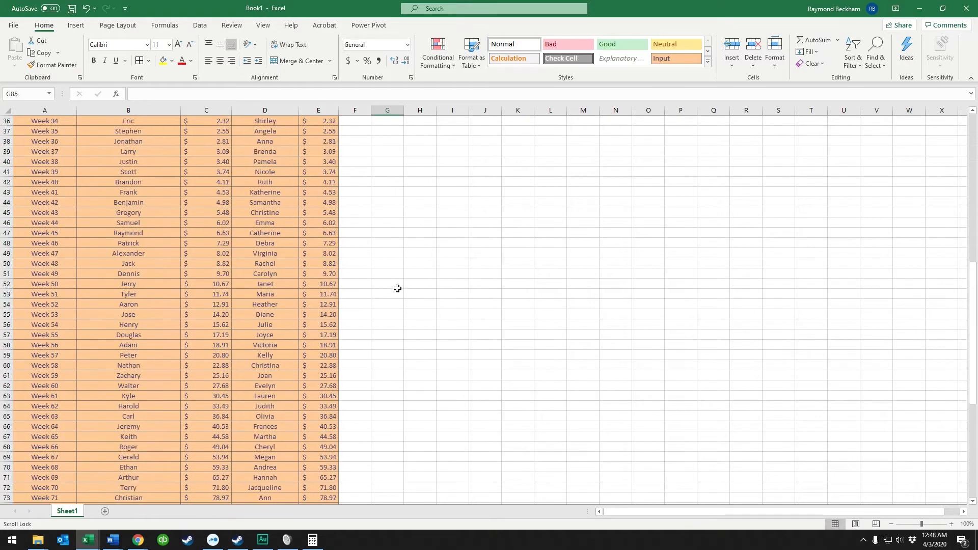
scroll(407, 270, "up", 2)
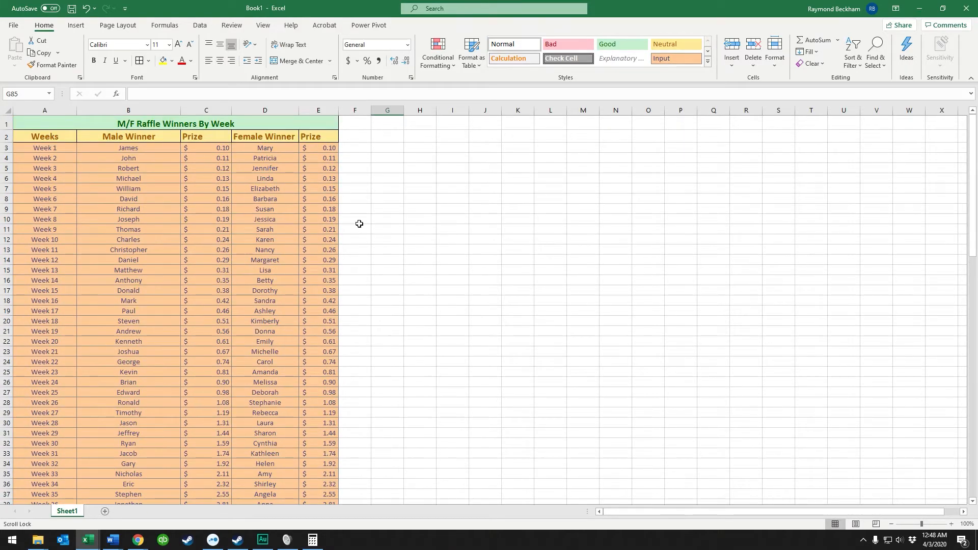
Examine how the prize amounts and formulas progress through both Prize columns from Week 1 to Week 100
left_click(330, 186)
scroll(338, 209, "down", 4)
scroll(340, 194, "up", 4)
left_click(322, 154)
left_click(321, 150)
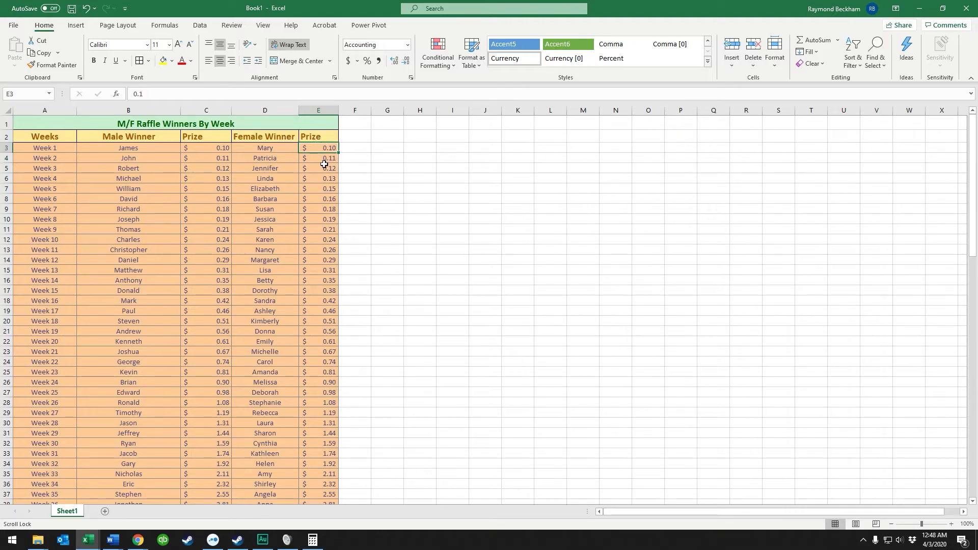
left_click(211, 148)
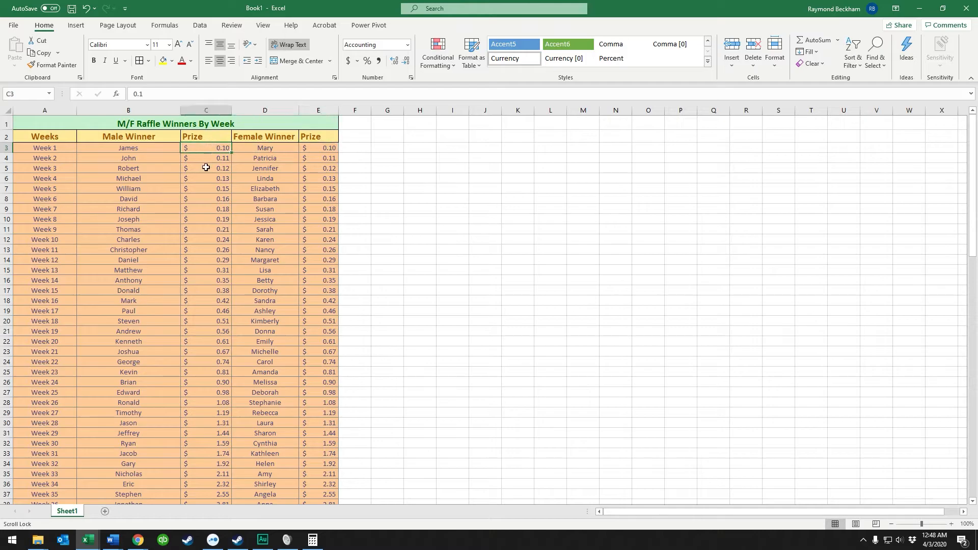
left_click(221, 323)
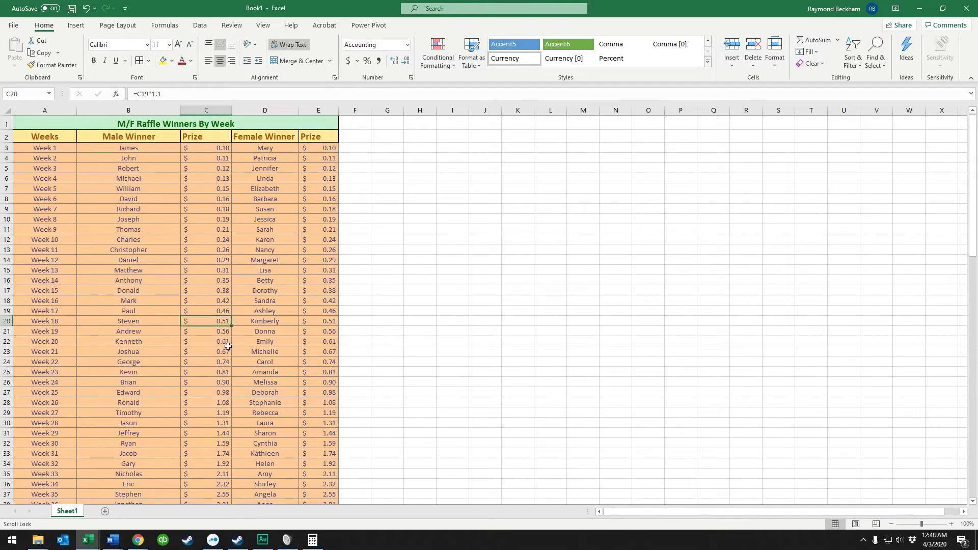
scroll(237, 353, "down", 8)
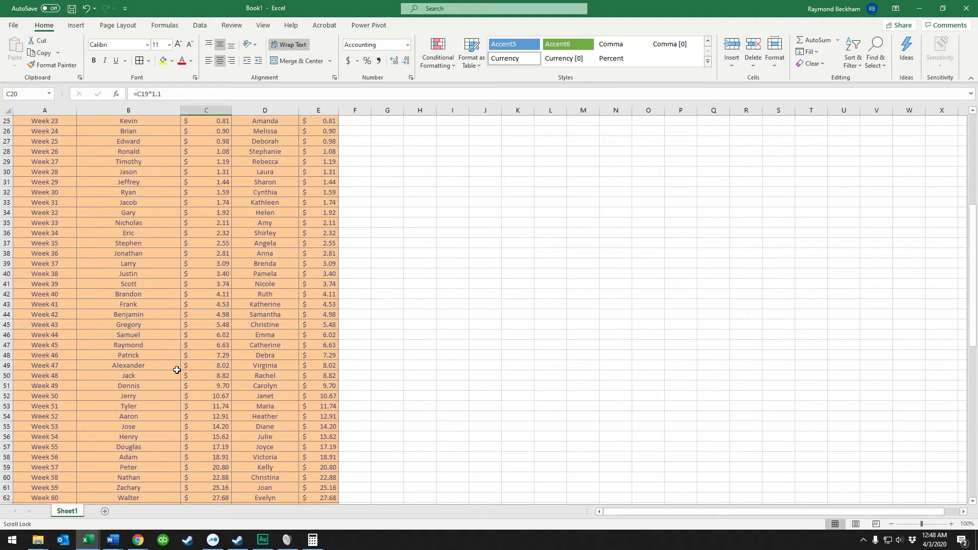
left_click(177, 381)
left_click(218, 389)
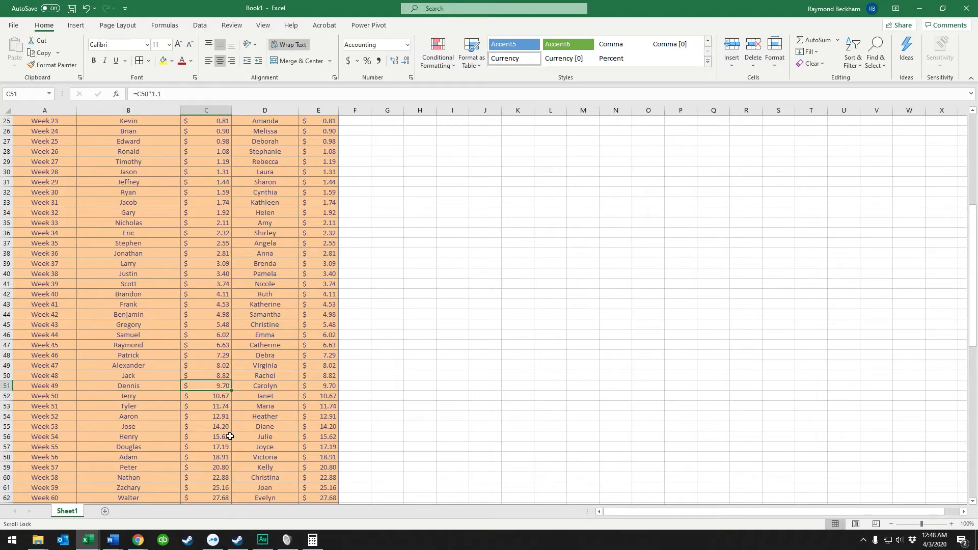
left_click(221, 376)
scroll(224, 382, "down", 7)
scroll(220, 361, "down", 3)
left_click(213, 335)
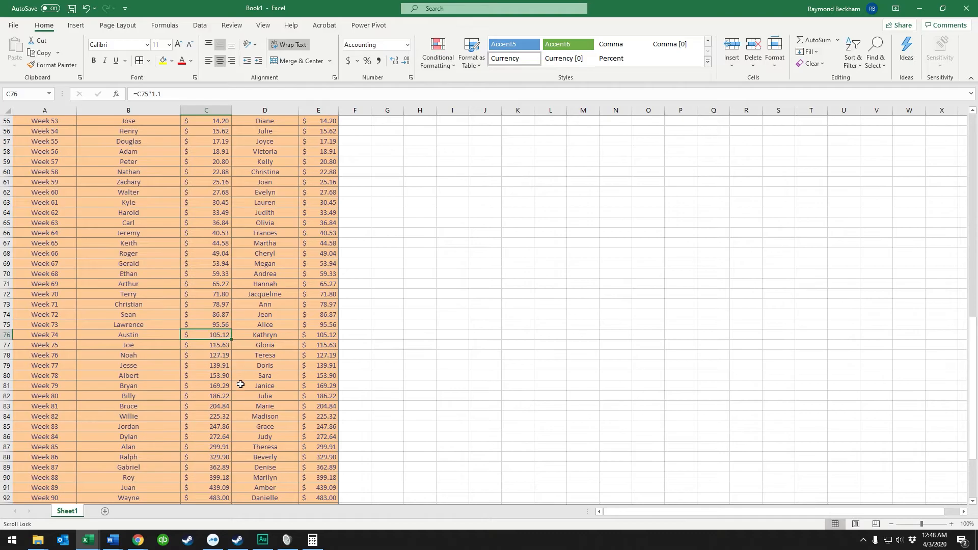
scroll(209, 374, "down", 5)
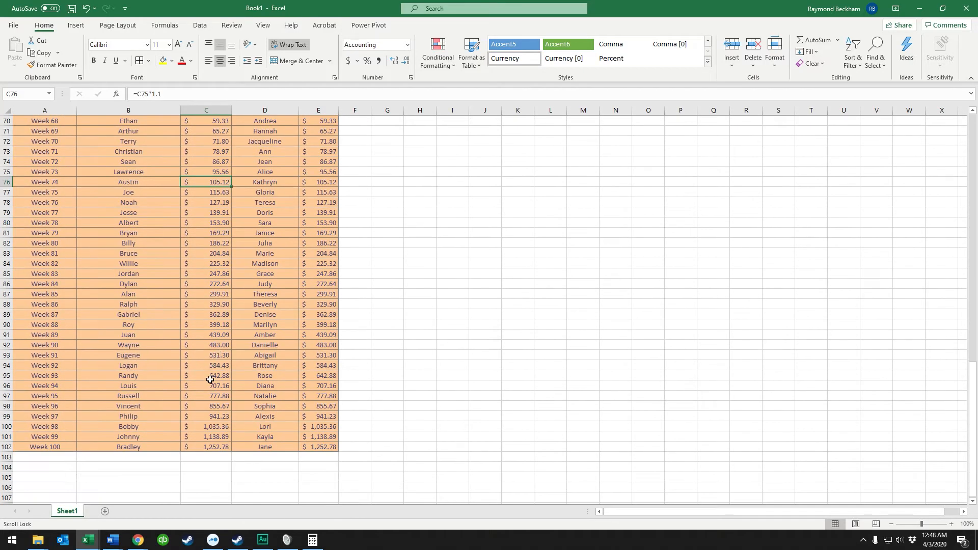
left_click(210, 447)
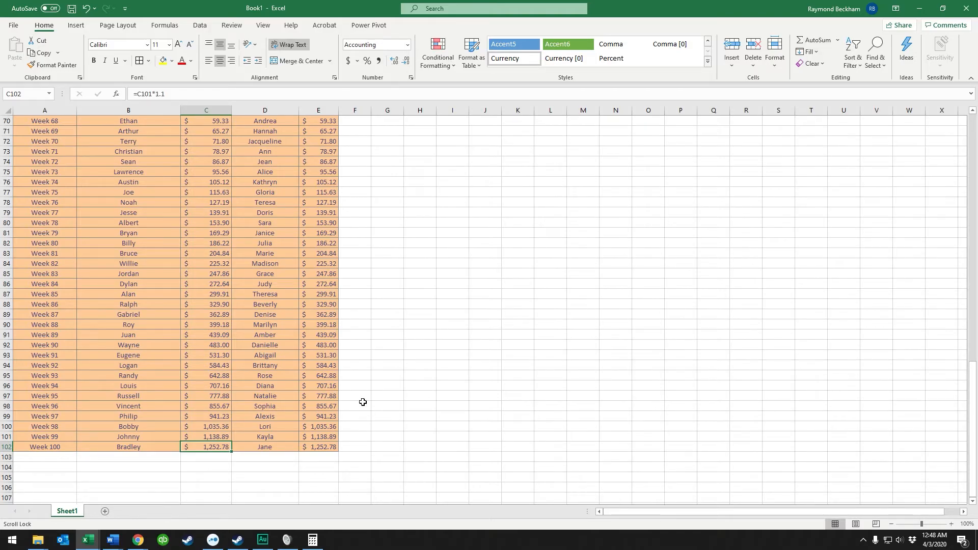
scroll(363, 402, "up", 20)
left_click(357, 305)
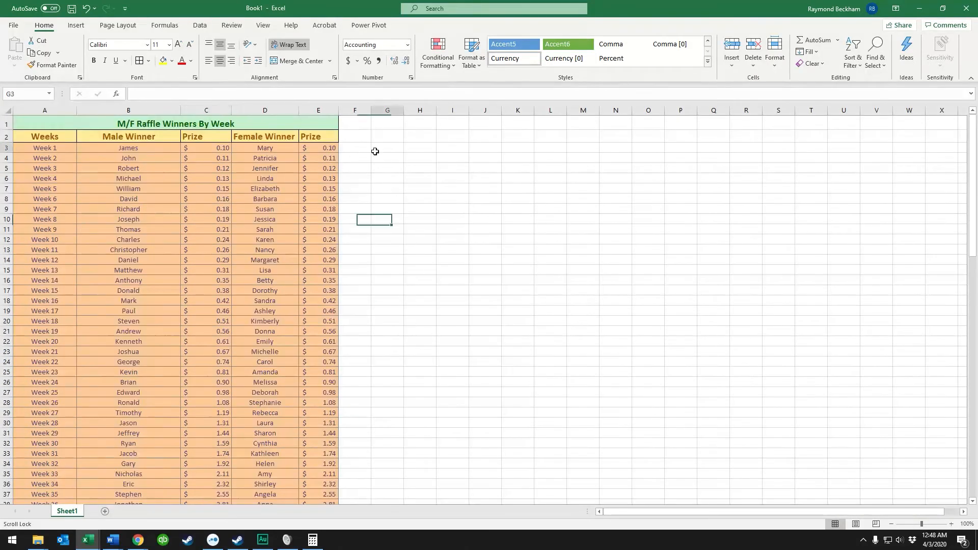
left_click(360, 137)
left_click(401, 186)
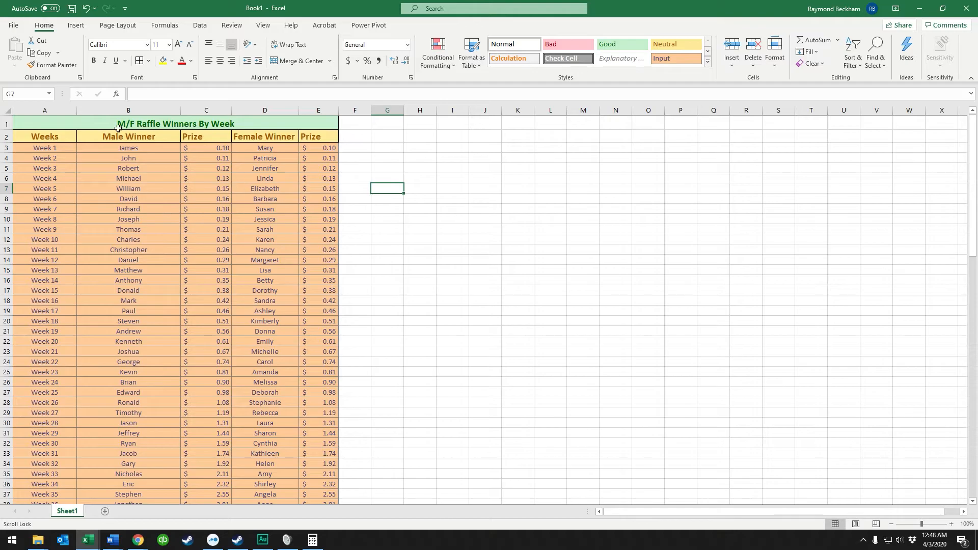
left_click(305, 138)
left_click(328, 160)
left_click(358, 147)
left_click(390, 147)
left_click(362, 139)
Enter Jan in G2 and Feb in H2, and auto-fill the month series across row 2 to Dec in R2
left_click(374, 137)
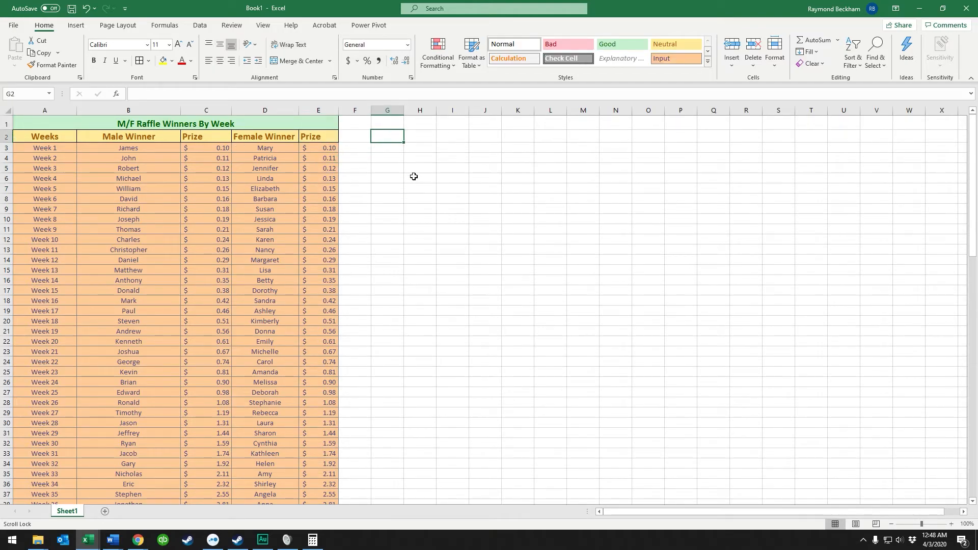
type("Jan")
left_click(421, 139)
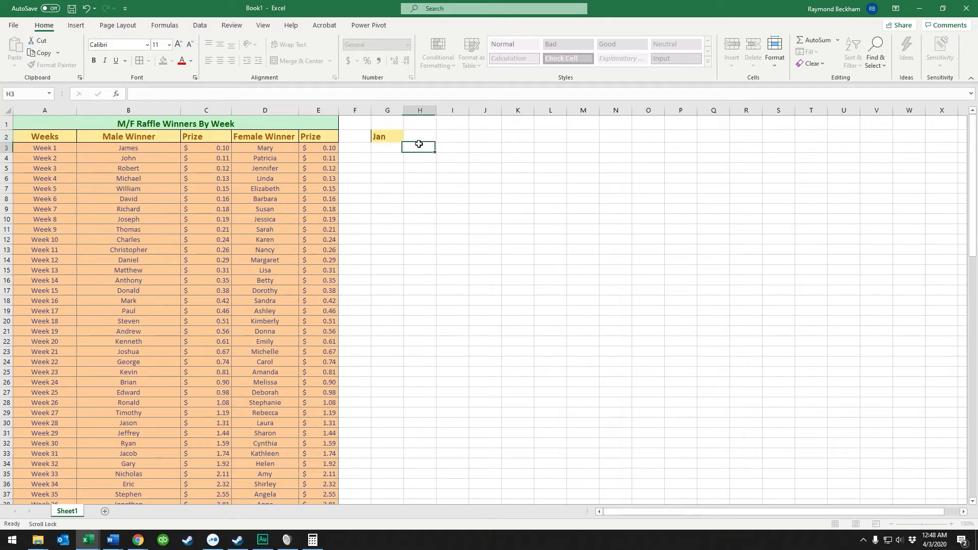
type("F")
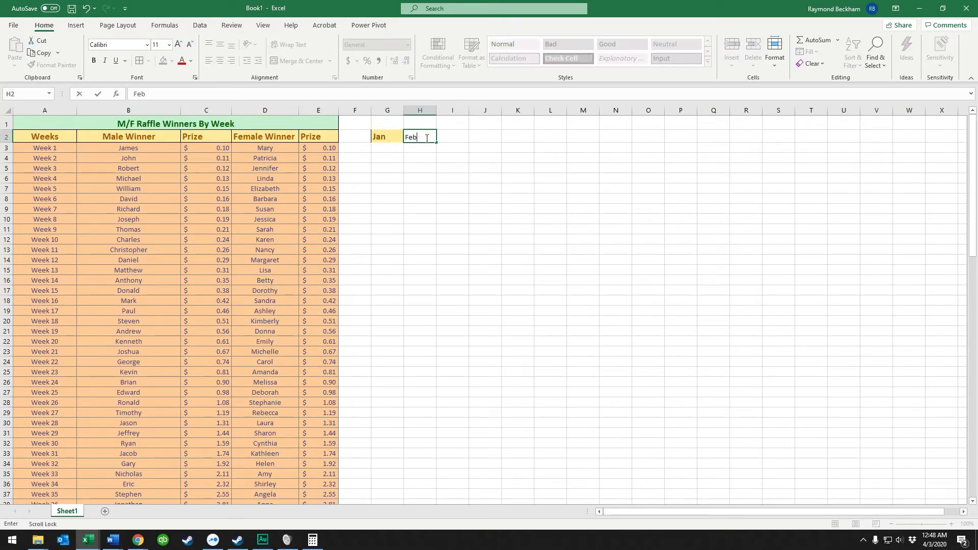
type("eb")
left_click(465, 144)
left_click_drag(383, 134, 763, 141)
left_click(706, 197)
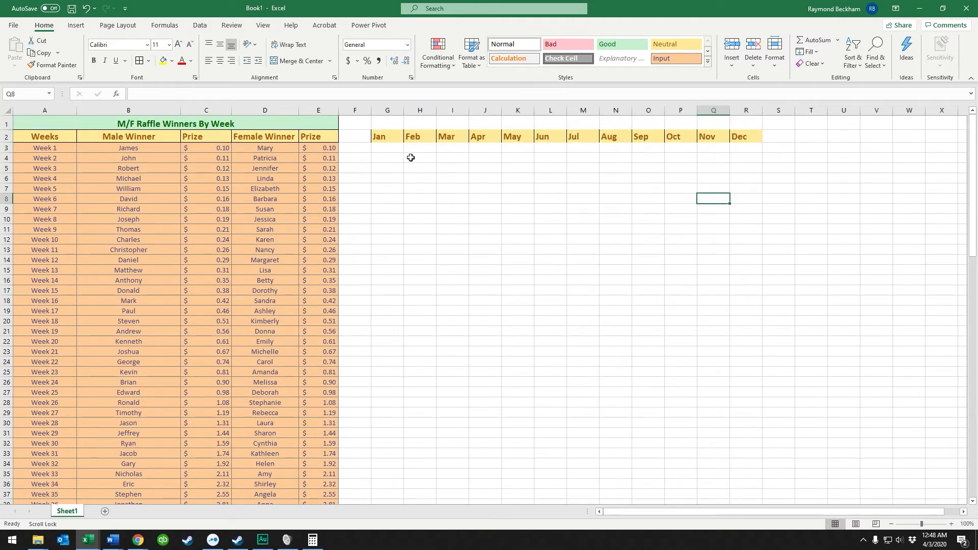
Enter Feb in G3 below Jan, and auto-fill the month series from G2:G3 down to G25
left_click(382, 159)
left_click(385, 149)
left_click(388, 138)
left_click(388, 148)
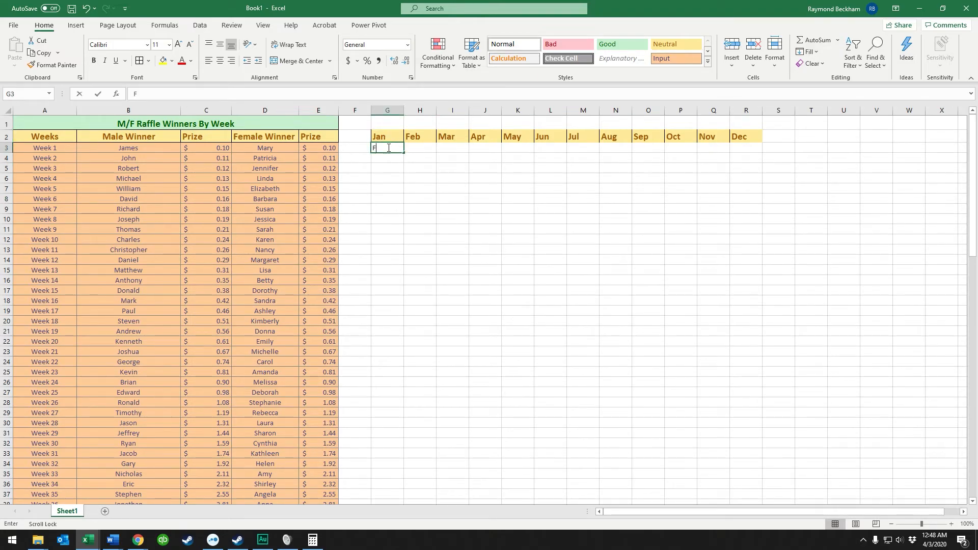
type("Feb")
key("Return")
left_click(389, 136)
left_click_drag(390, 137, 392, 148)
left_click_drag(399, 200, 389, 376)
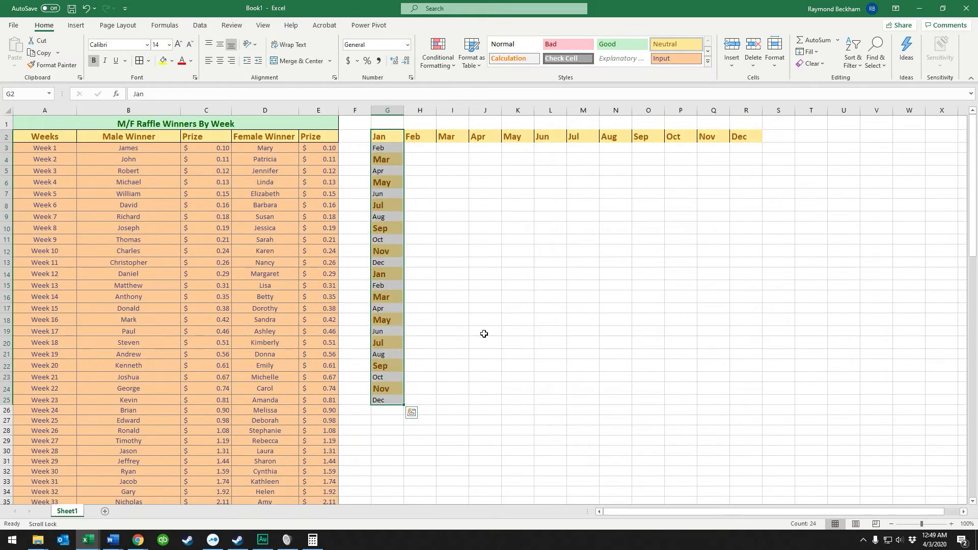
left_click(529, 310)
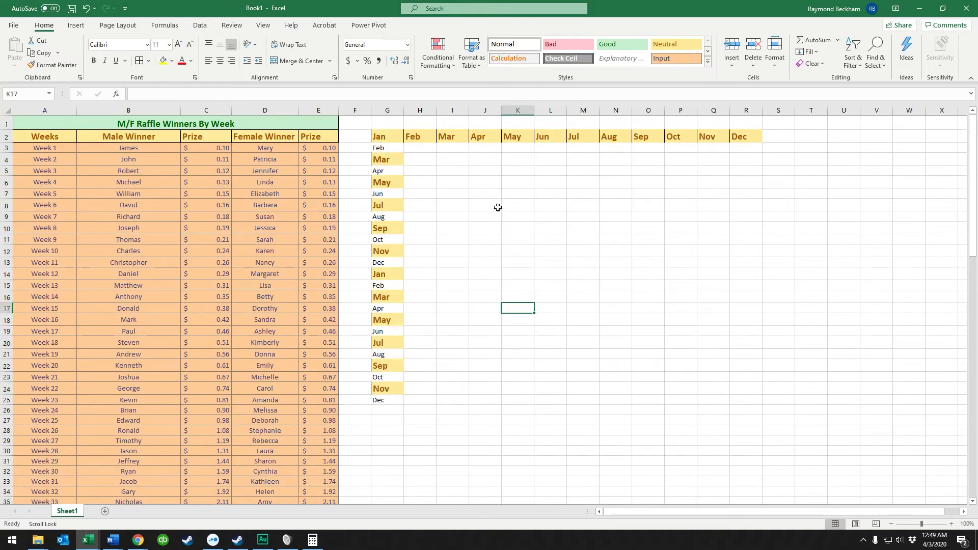
left_click(495, 205)
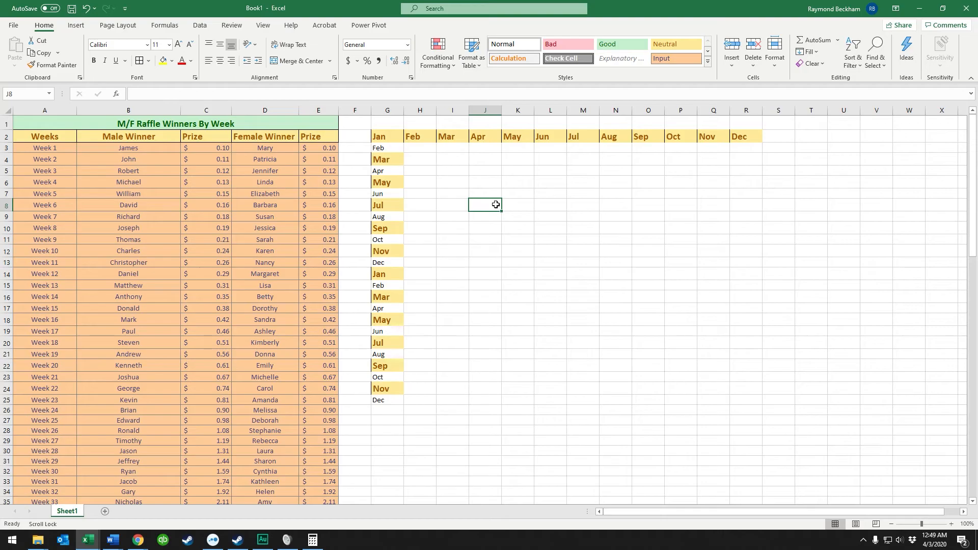
Enter 1, 3, 5 and 7 in cells I4 to L4, and auto-fill the odd-number series across to R4
left_click(433, 159)
left_click(448, 159)
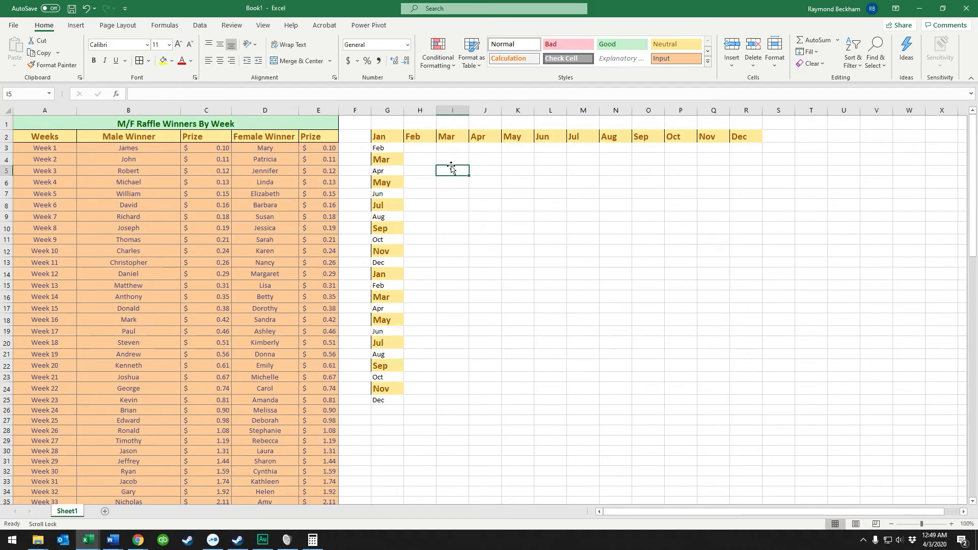
type("1")
left_click(479, 158)
type("3")
left_click(523, 159)
type("5")
left_click(546, 162)
type("7")
key("Return")
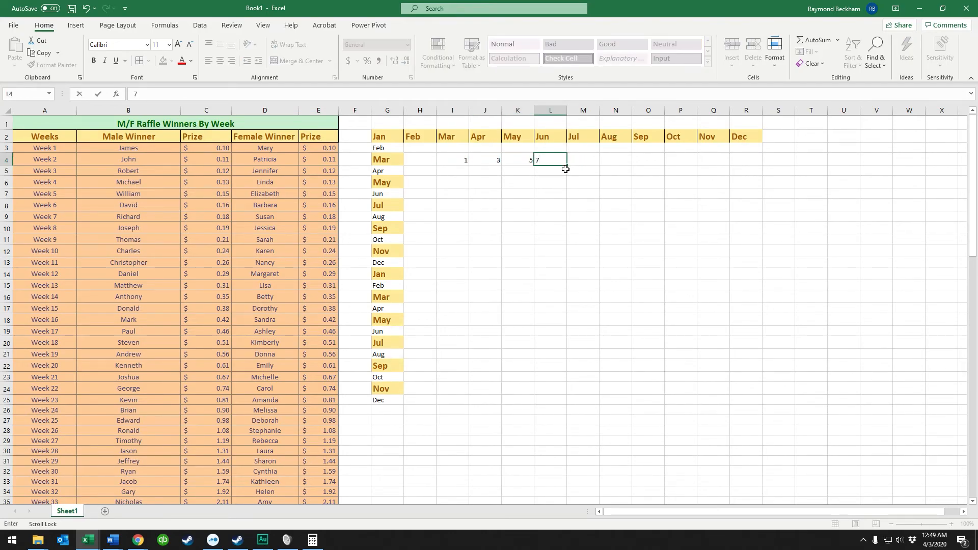
left_click_drag(460, 162, 760, 160)
left_click(714, 239)
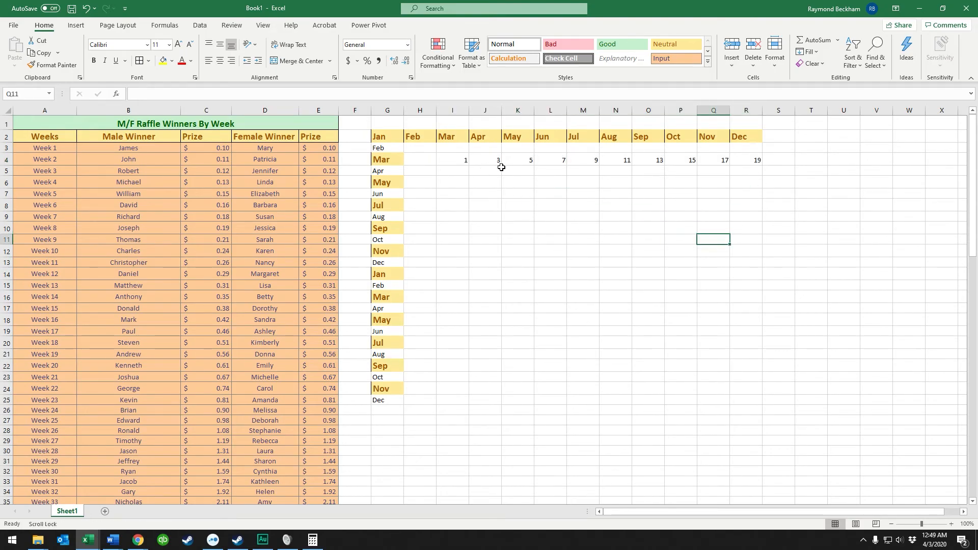
Examine the odd-number series in row 4 cell by cell from L4 to R4
left_click(560, 162)
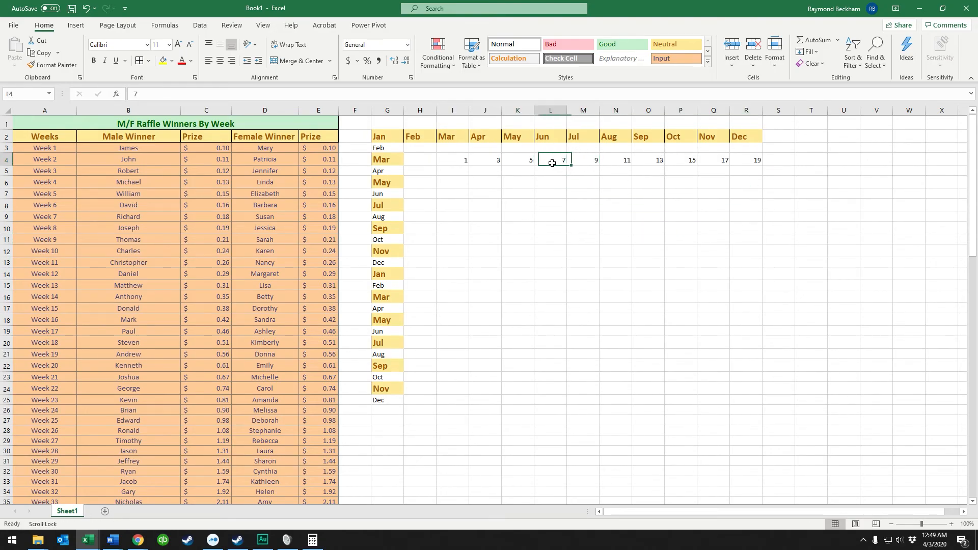
left_click(582, 163)
left_click(619, 161)
left_click(653, 162)
left_click(683, 161)
left_click(716, 161)
left_click(751, 161)
left_click(717, 232)
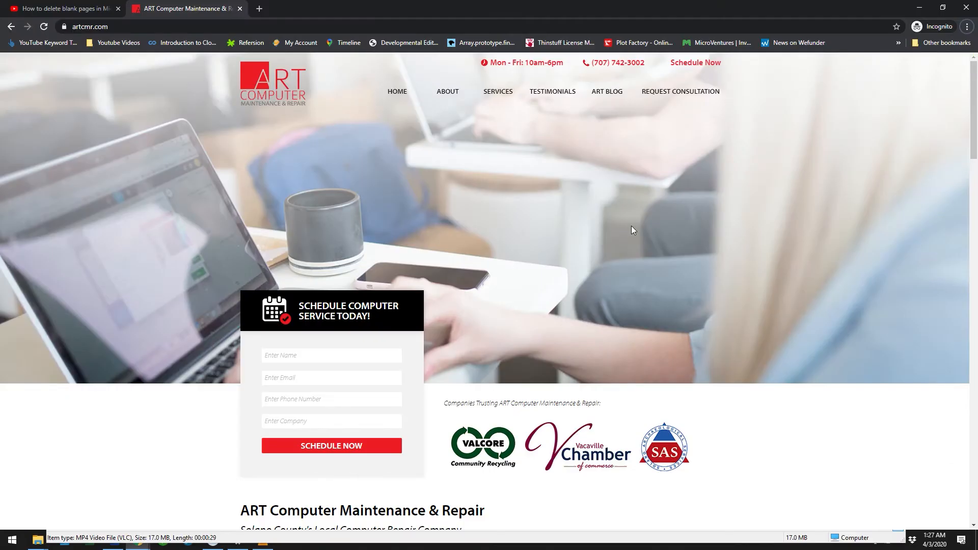
Browse the ART Computer Maintenance & Repair homepage in Chrome and the YouTube page of the video on deleting blank pages in Word 2016
scroll(668, 209, "down", 2)
scroll(652, 198, "down", 5)
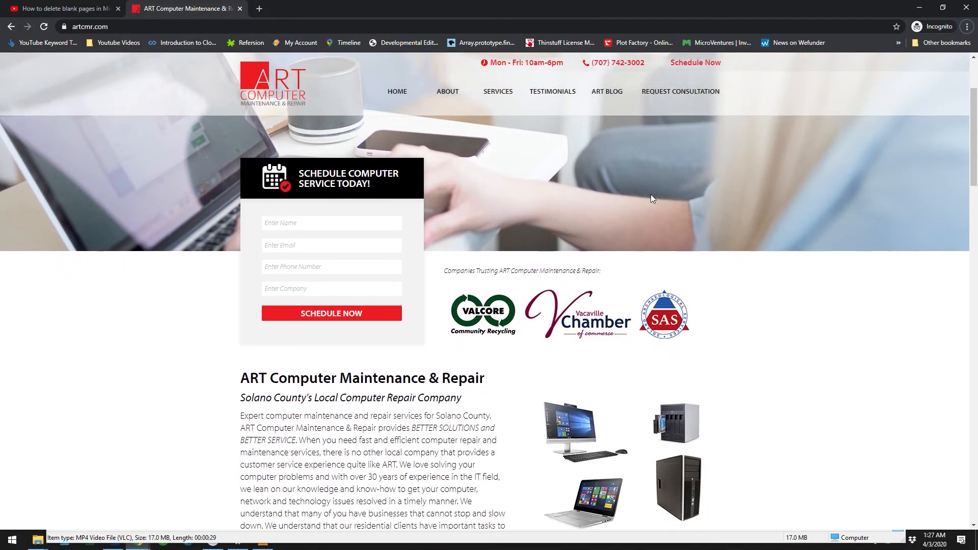
left_click(97, 8)
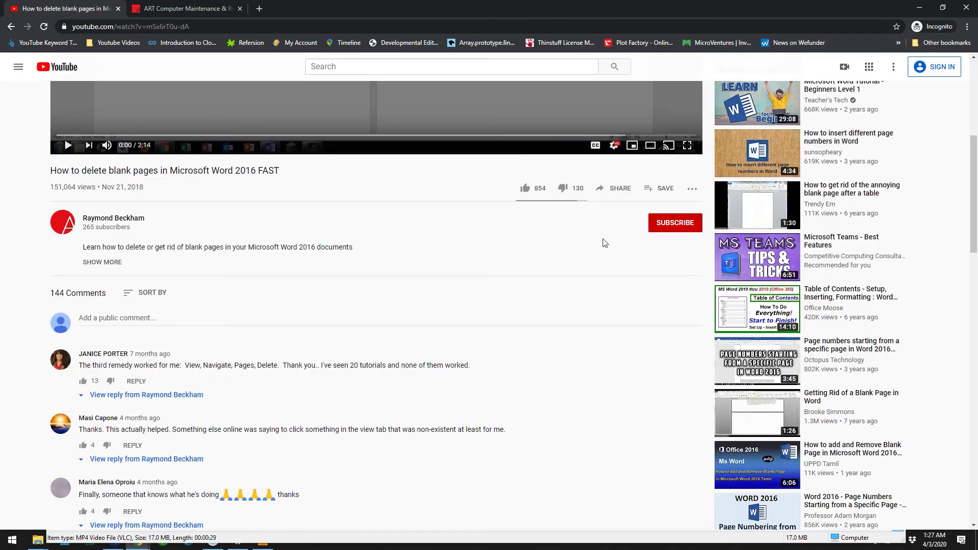
left_click(673, 230)
left_click(673, 229)
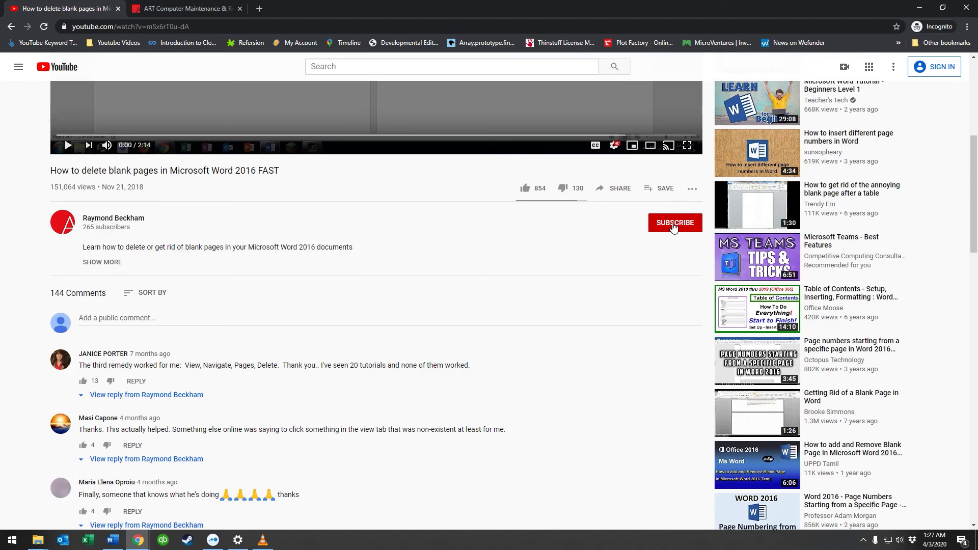
left_click(569, 190)
left_click(523, 189)
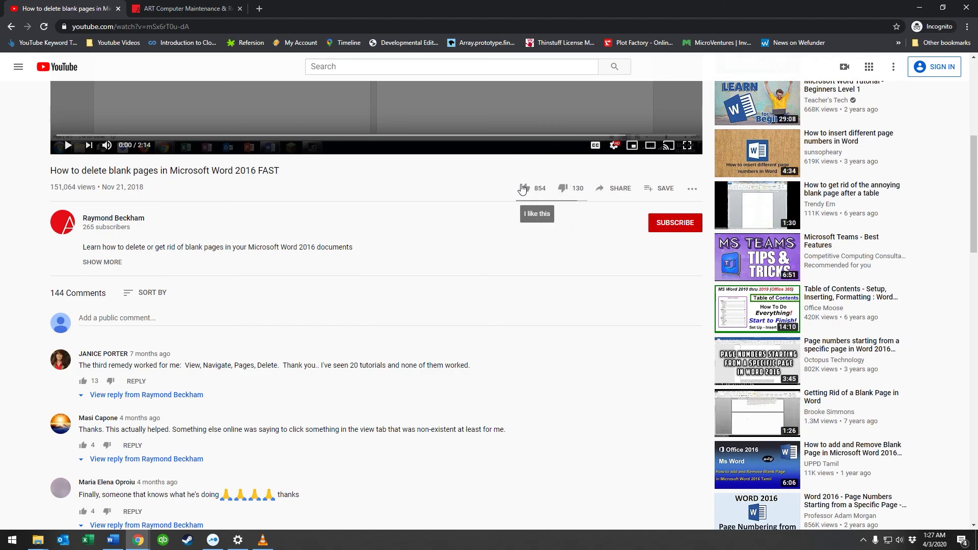